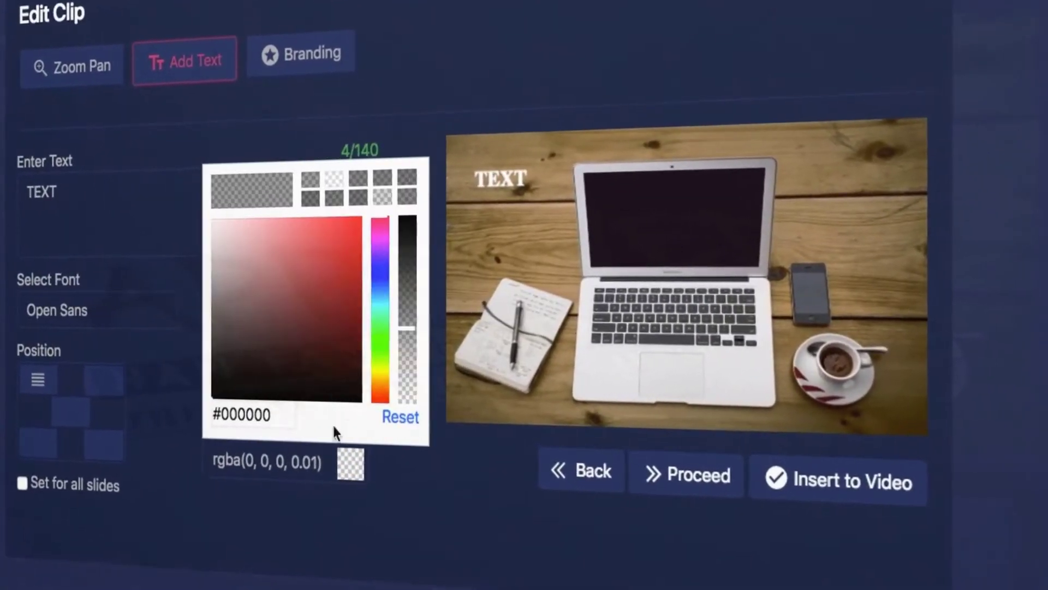
Raise the caption overlay's alpha to darken the photo, then search Images for 'computer'
{"action": "left_click", "coordinate": [405, 327]}
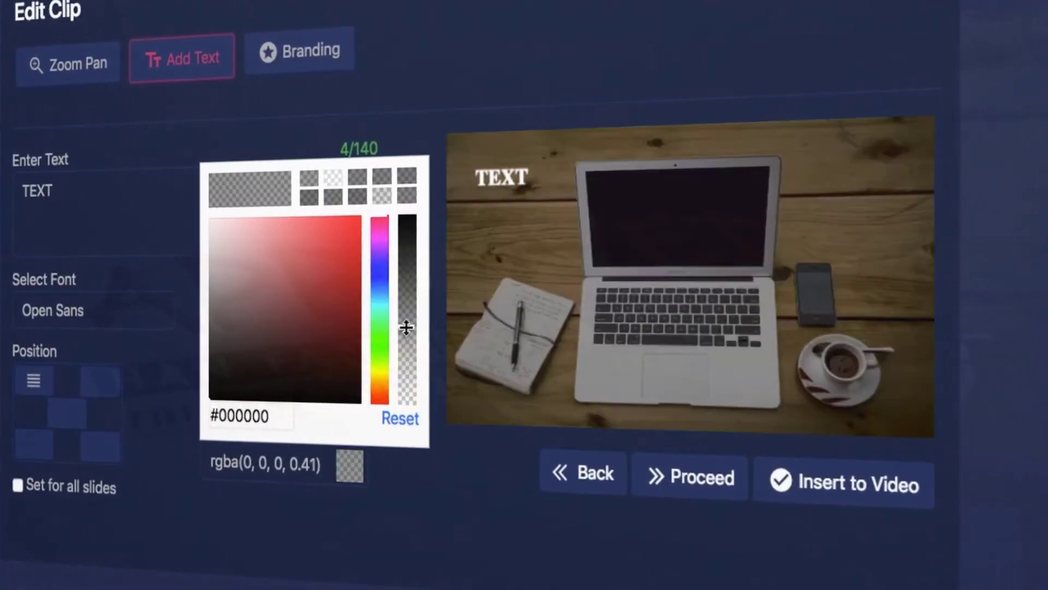
{"action": "left_click", "coordinate": [439, 460]}
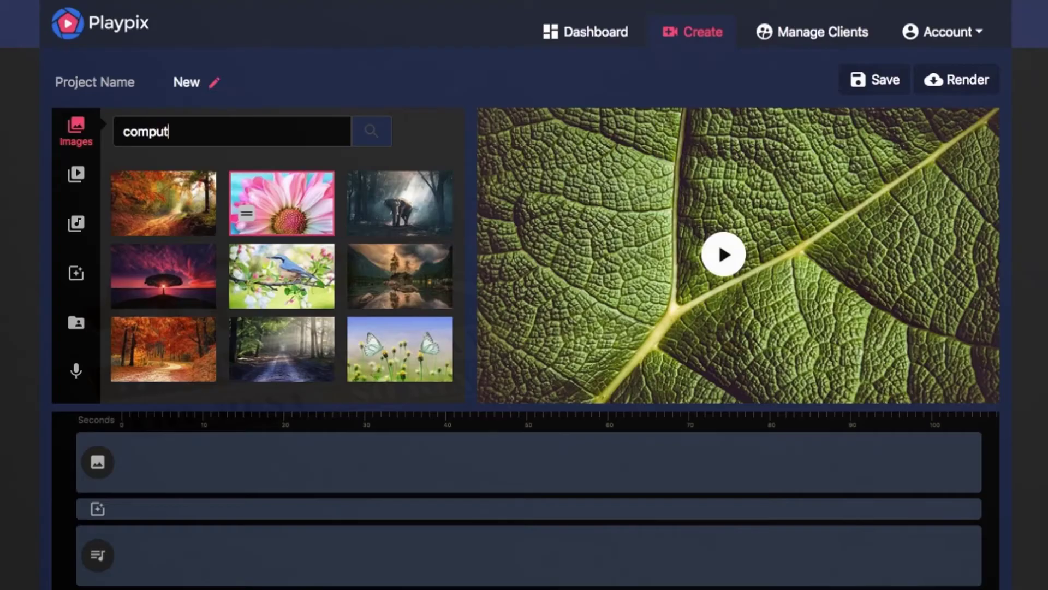
{"action": "type", "text": "er"}
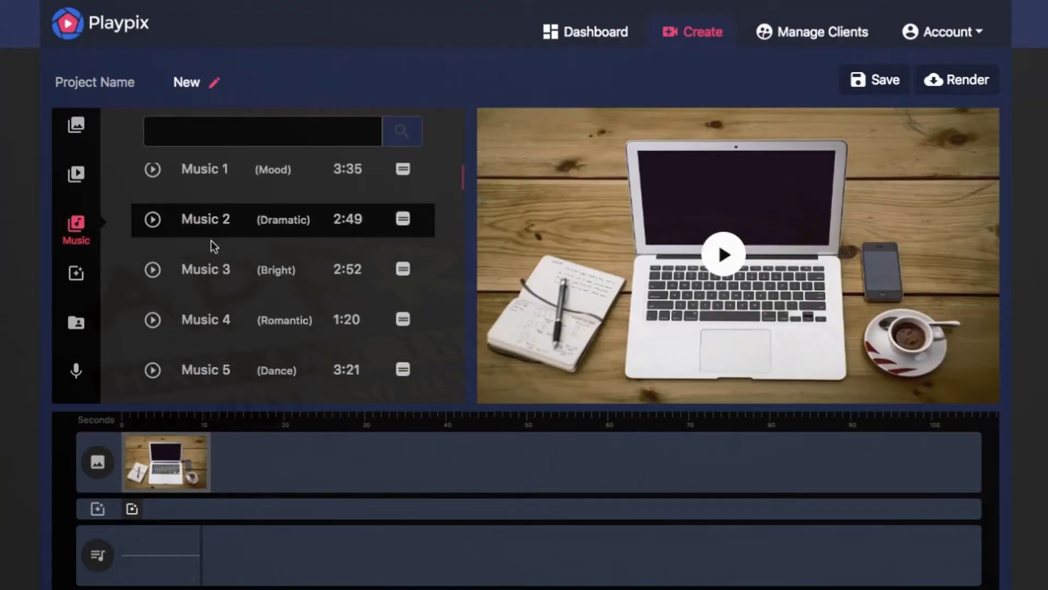
Add voiceover3 from Myfiles to the start of the audio track
{"action": "left_click", "coordinate": [78, 373]}
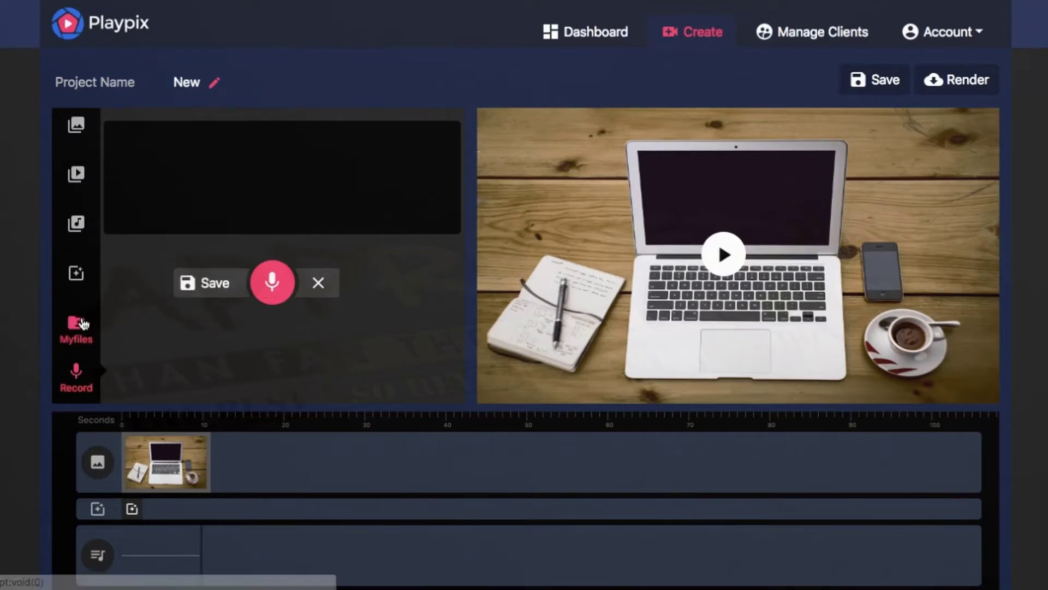
{"action": "left_click", "coordinate": [82, 323]}
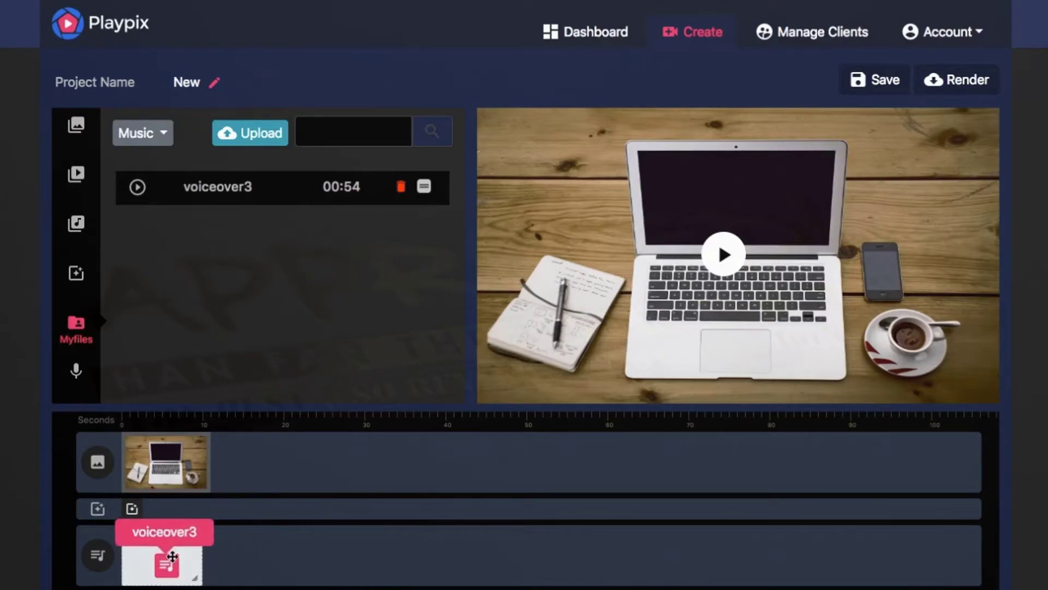
{"action": "left_click_drag", "start_coordinate": [187, 540], "coordinate": [174, 559]}
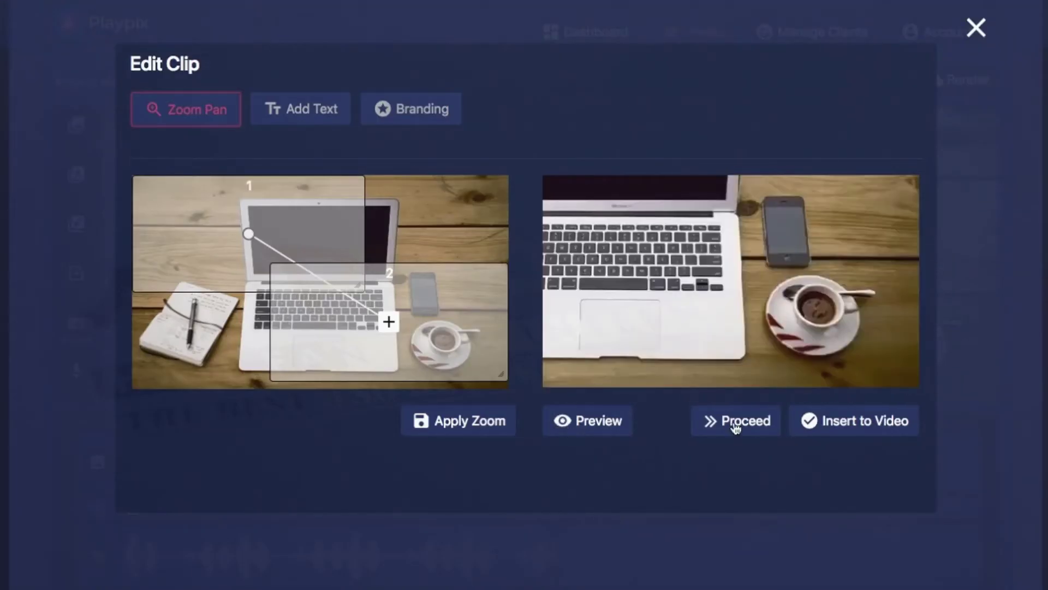
Set the TEXT caption to 20px and raise the overlay alpha to about 0.43
{"action": "left_click", "coordinate": [736, 428]}
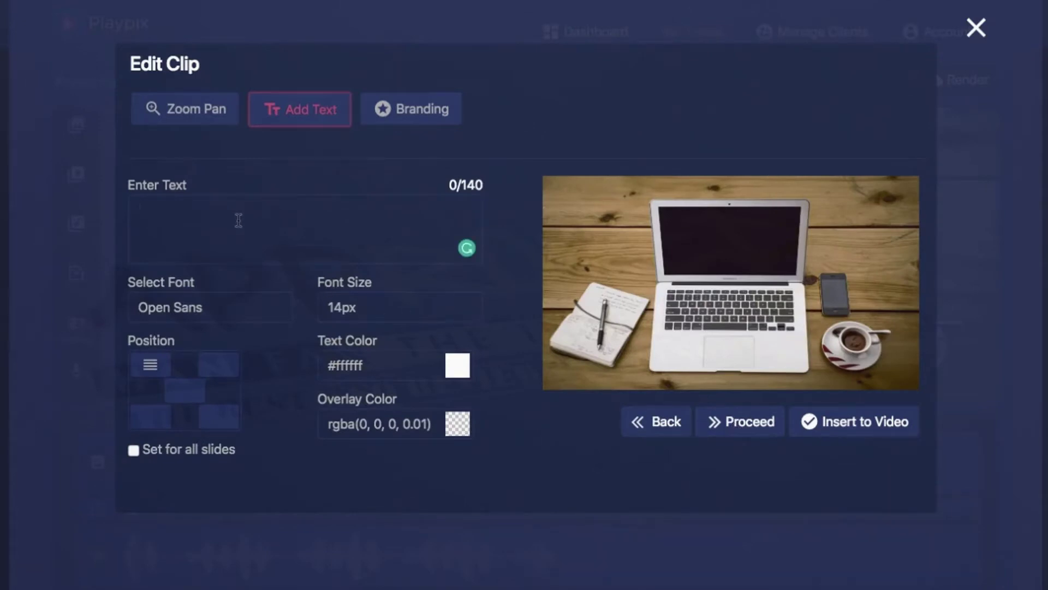
{"action": "type", "text": "TEXT"}
{"action": "left_click", "coordinate": [352, 301]}
{"action": "left_click", "coordinate": [346, 413]}
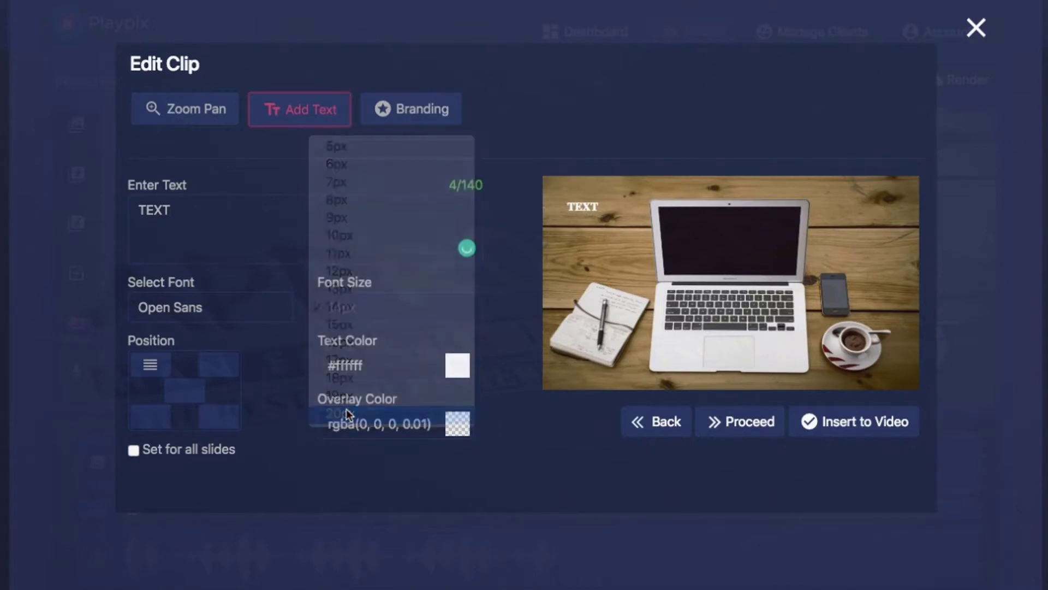
{"action": "left_click", "coordinate": [457, 425]}
{"action": "left_click_drag", "start_coordinate": [509, 334], "coordinate": [507, 319]}
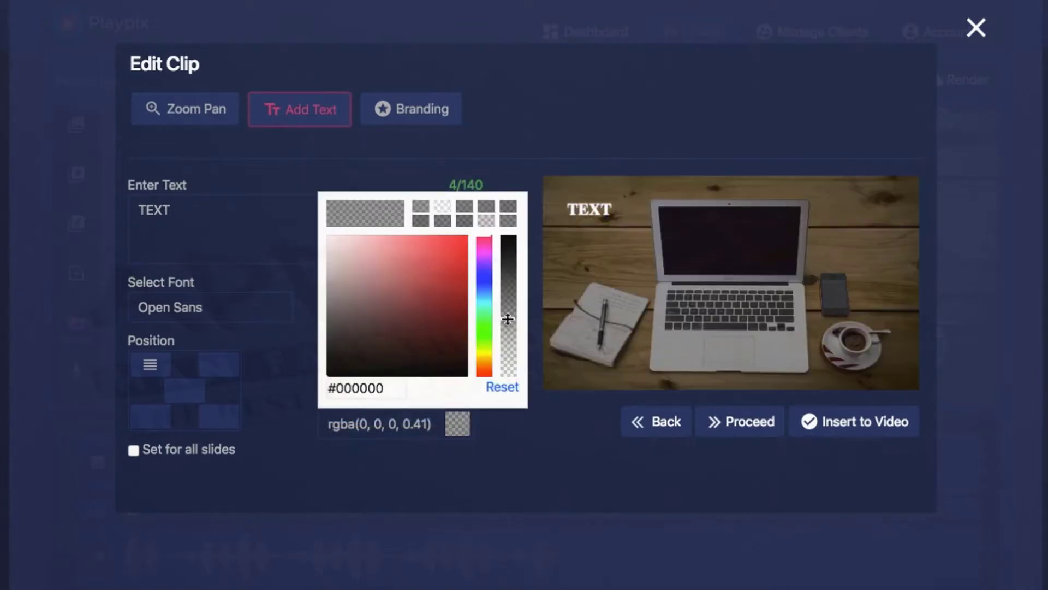
{"action": "left_click", "coordinate": [536, 417]}
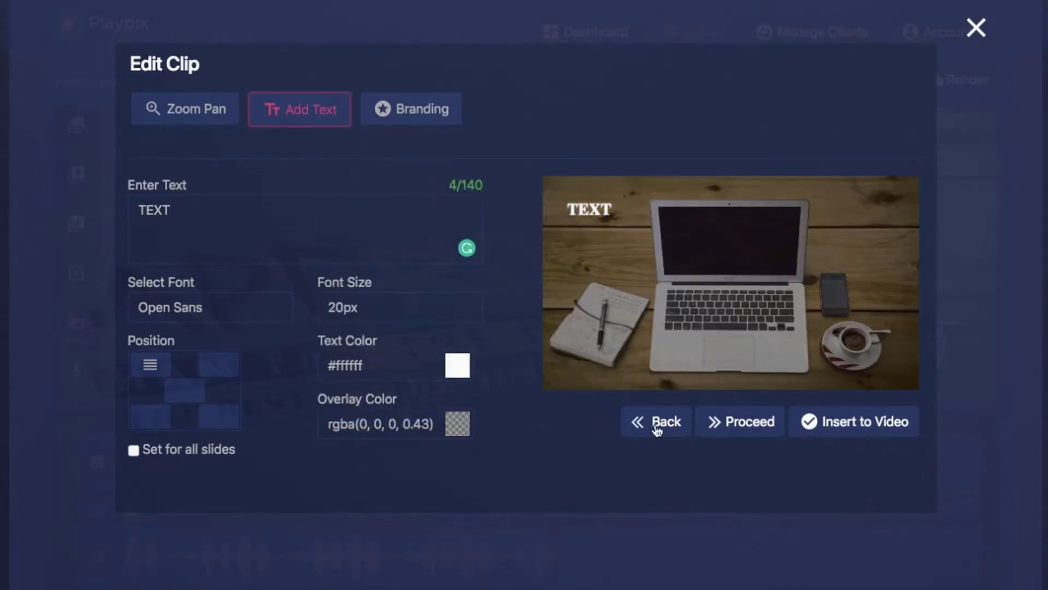
{"action": "left_click", "coordinate": [729, 435]}
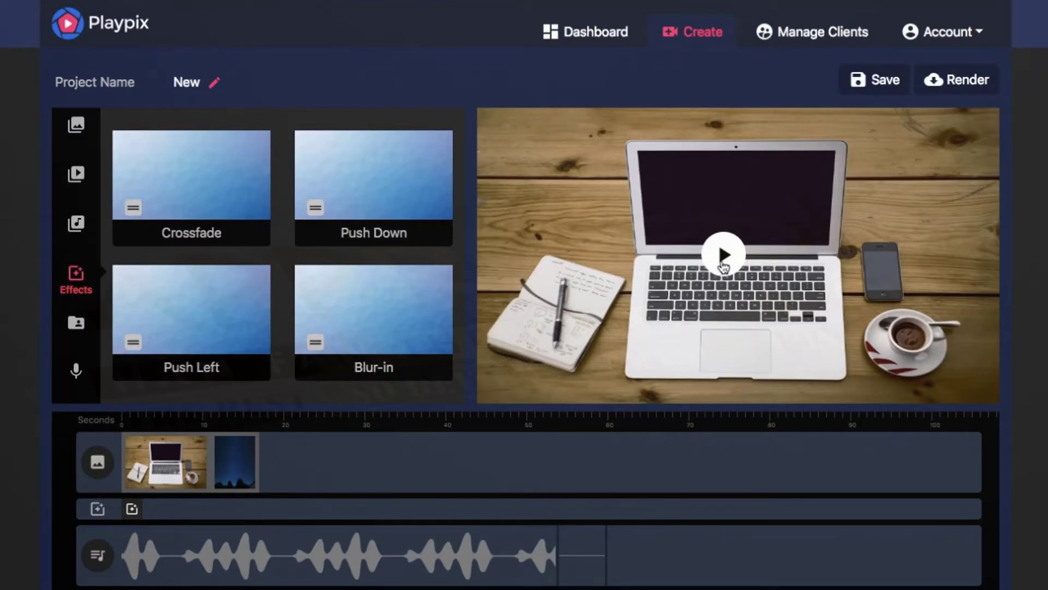
Play the preview to check the captioned clip
{"action": "left_click", "coordinate": [722, 259]}
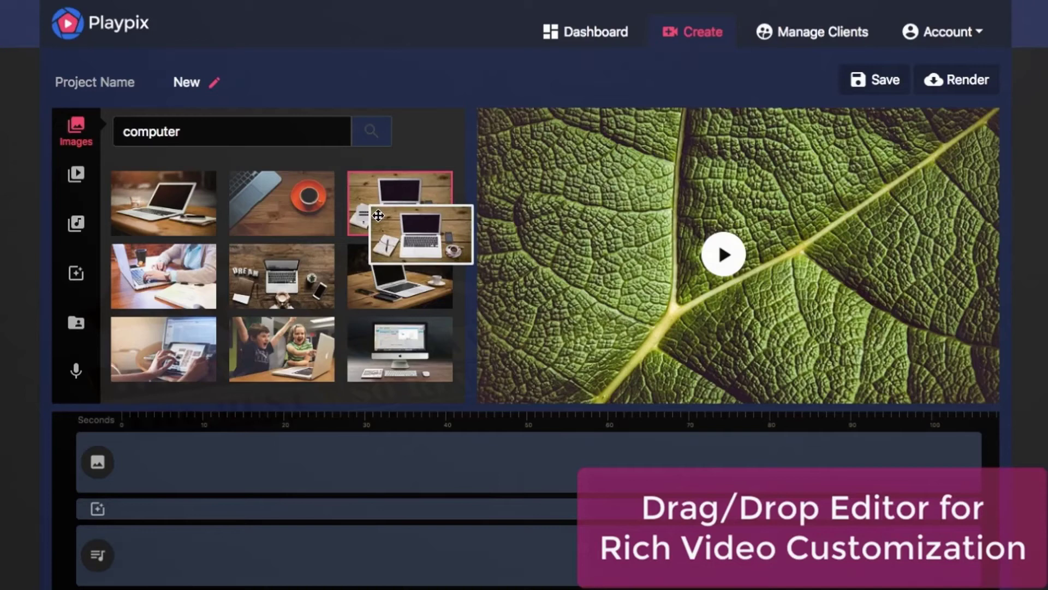
Place the laptop-on-desk photo onto the timeline's image track
{"action": "mouse_move", "coordinate": [378, 216]}
{"action": "left_mouse_down"}
{"action": "mouse_move", "coordinate": [168, 451]}
{"action": "mouse_move", "coordinate": [216, 469]}
{"action": "left_mouse_up"}
Reopen the laptop clip, set the caption to 20px, and darken its overlay
{"action": "left_click", "coordinate": [174, 430]}
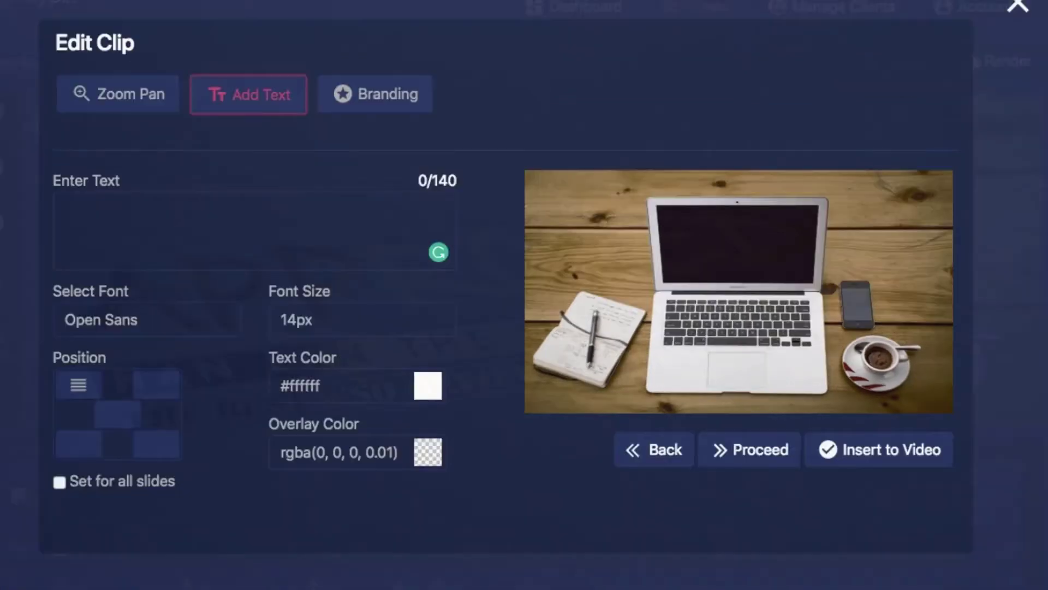
{"action": "left_click", "coordinate": [307, 319]}
{"action": "left_click", "coordinate": [301, 440]}
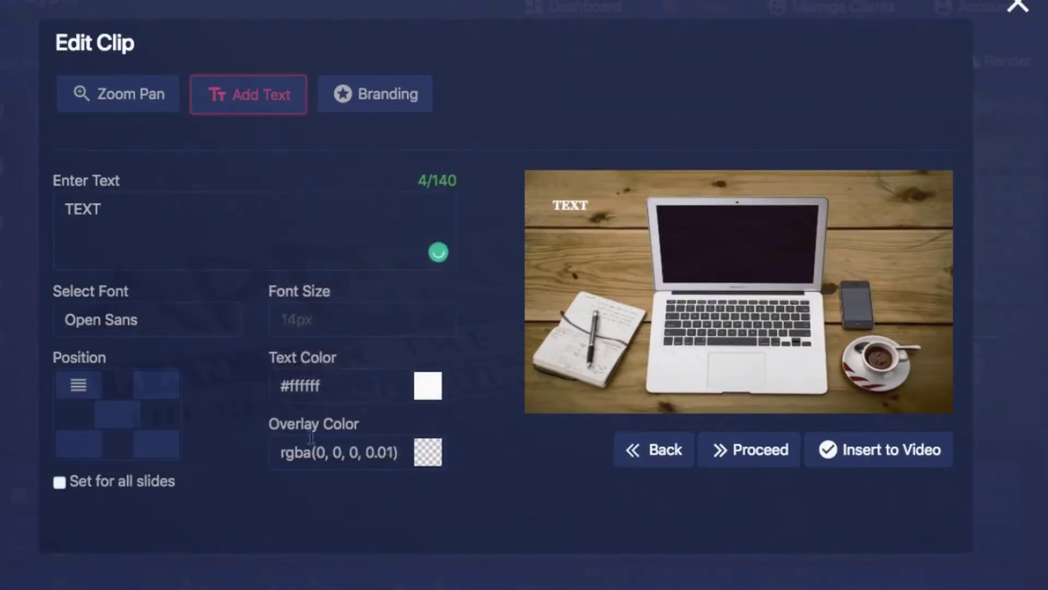
{"action": "left_click", "coordinate": [427, 452]}
{"action": "left_click_drag", "start_coordinate": [486, 380], "coordinate": [485, 333]}
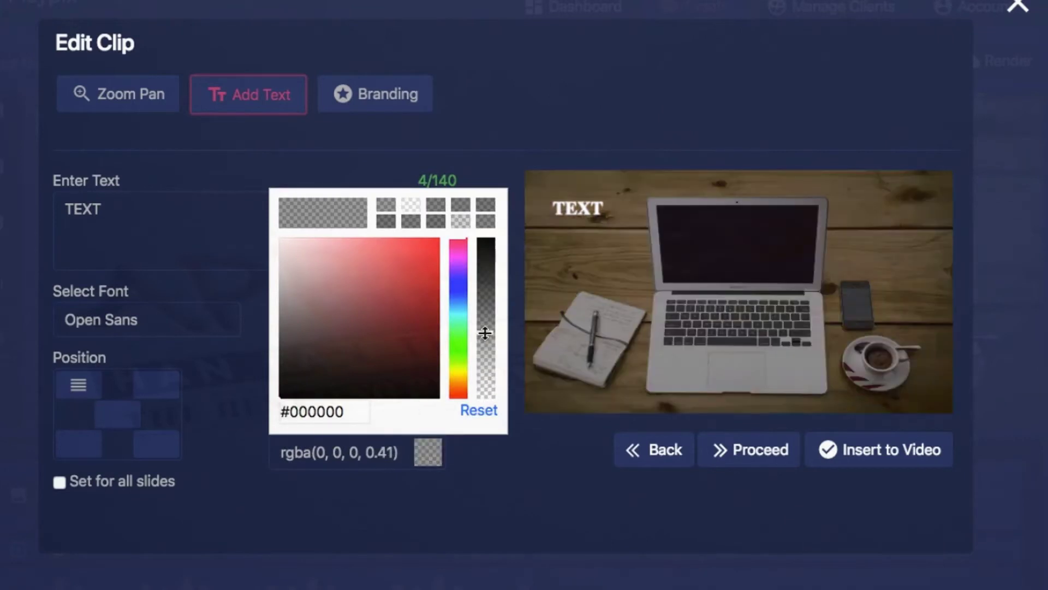
{"action": "left_click", "coordinate": [517, 446]}
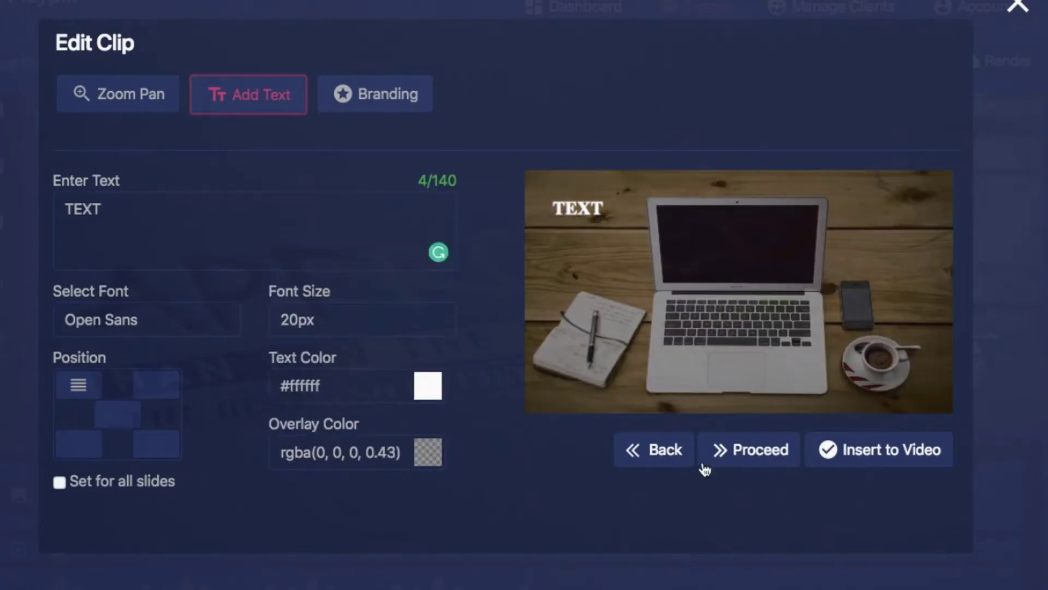
{"action": "left_click", "coordinate": [737, 453]}
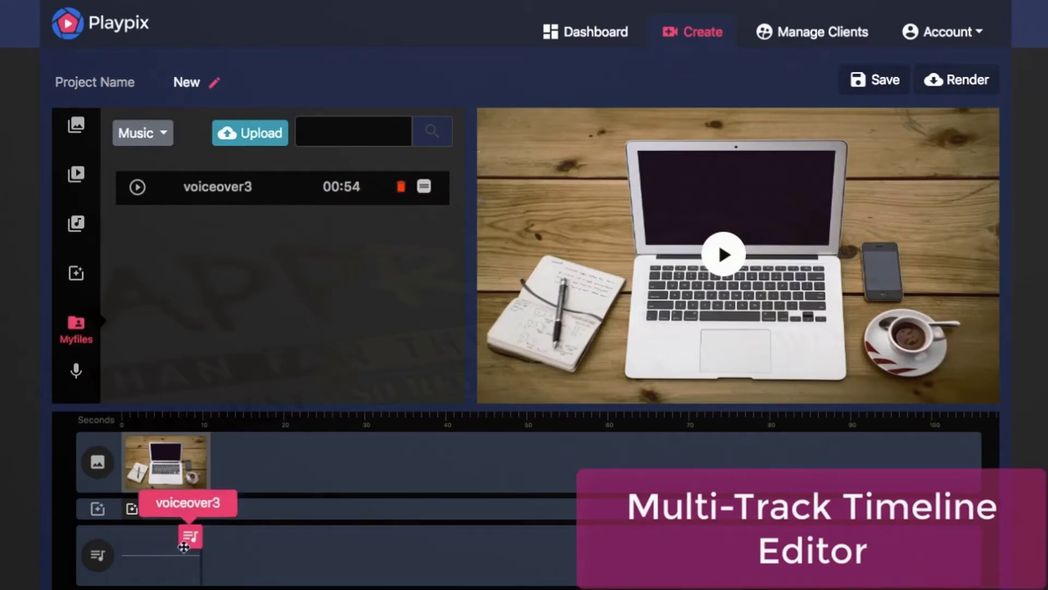
Add voiceover3 to the audio track and the night-sky video after the photo, then open DFY Templates
{"action": "left_click_drag", "start_coordinate": [354, 282], "coordinate": [173, 560]}
{"action": "left_click", "coordinate": [76, 174]}
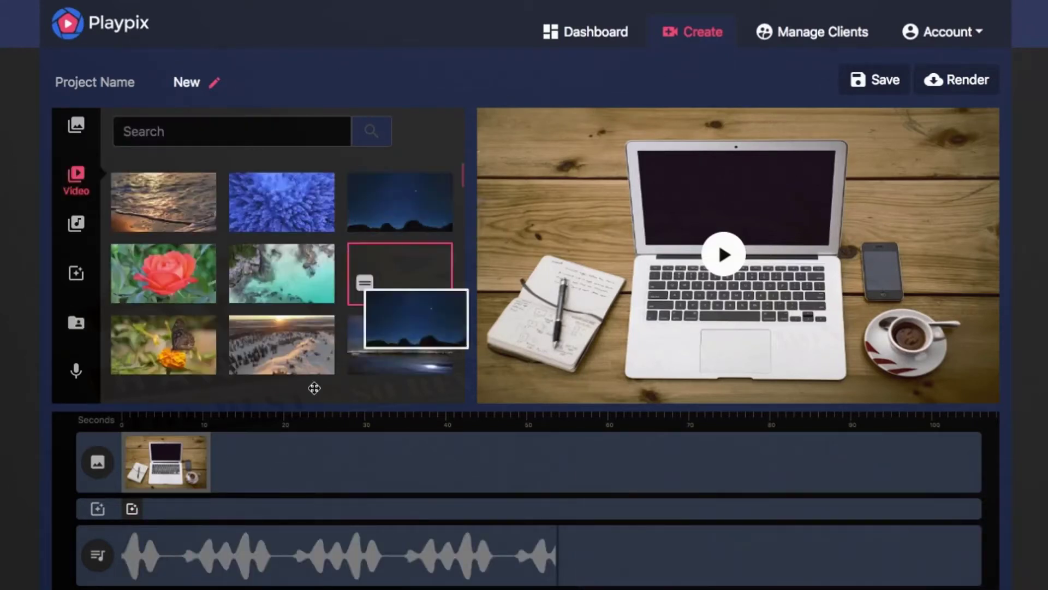
{"action": "left_click_drag", "start_coordinate": [400, 202], "coordinate": [233, 449]}
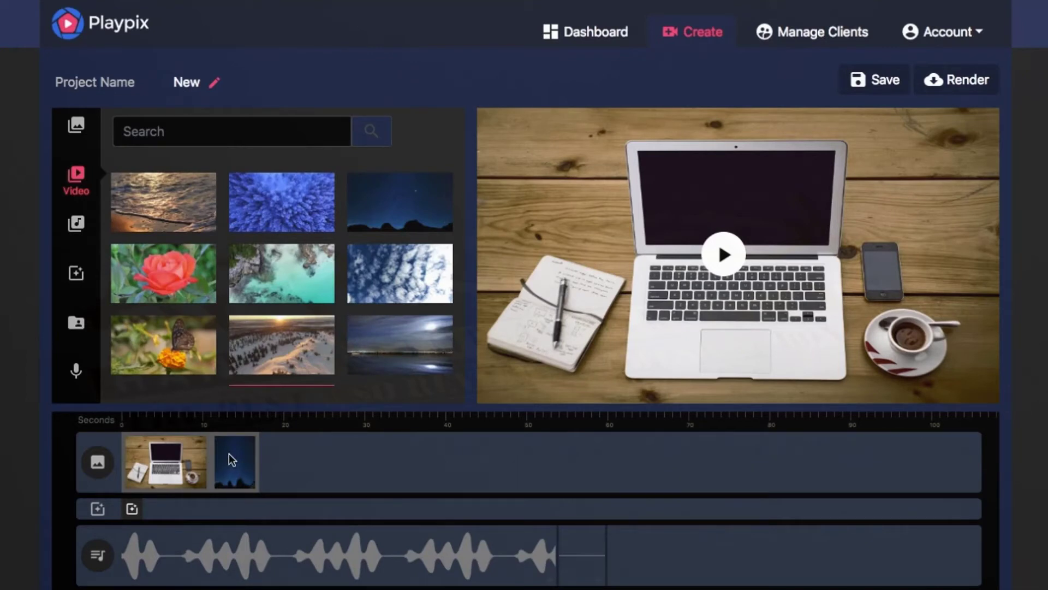
{"action": "left_click", "coordinate": [254, 484]}
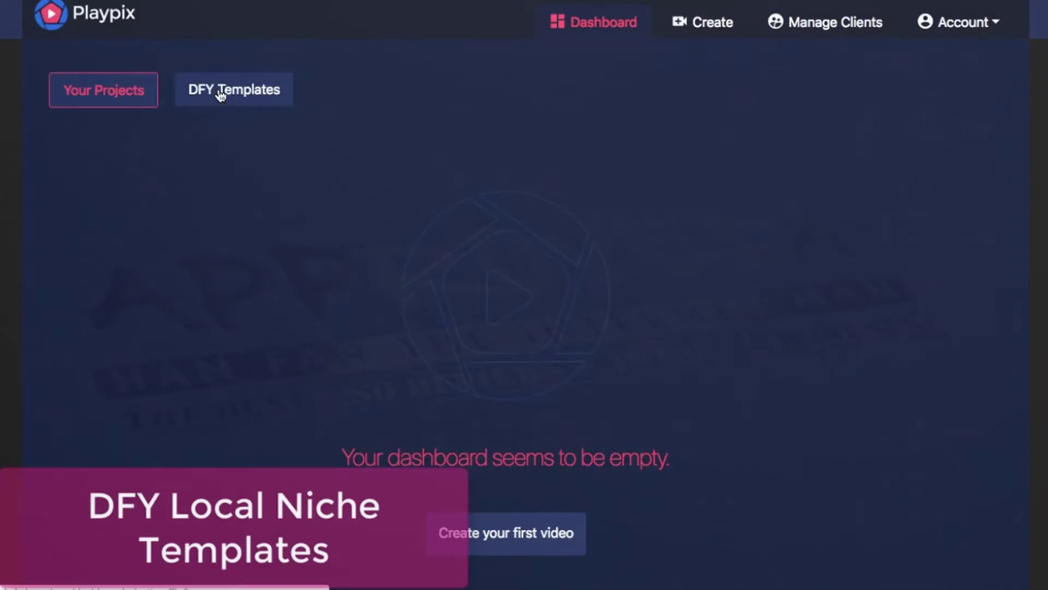
{"action": "left_click", "coordinate": [220, 93]}
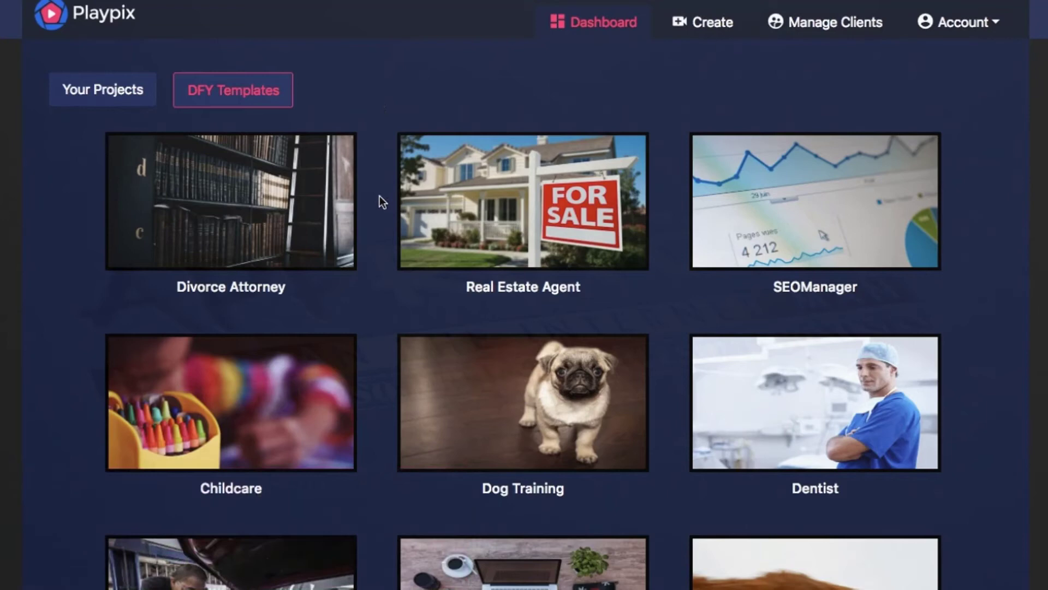
Resize and move zoom frame 2 over the keyboard and cup, apply it, and preview
{"action": "scroll", "coordinate": [381, 201], "scroll_direction": "down", "scroll_amount": 5}
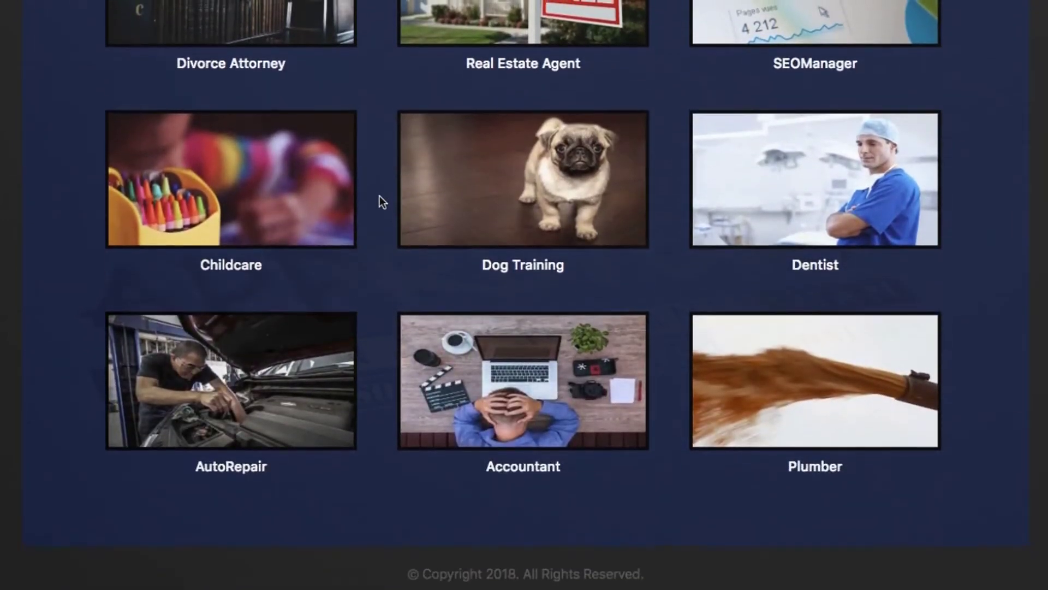
{"action": "scroll", "coordinate": [380, 200], "scroll_direction": "up", "scroll_amount": 4}
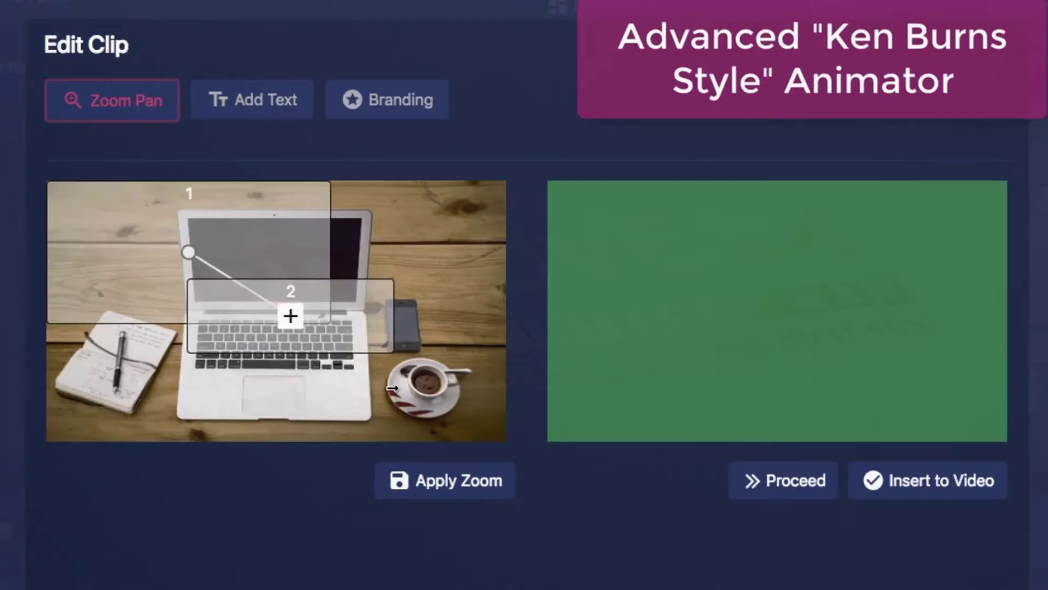
{"action": "left_click_drag", "start_coordinate": [393, 388], "coordinate": [505, 388]}
{"action": "left_click_drag", "start_coordinate": [494, 350], "coordinate": [472, 446]}
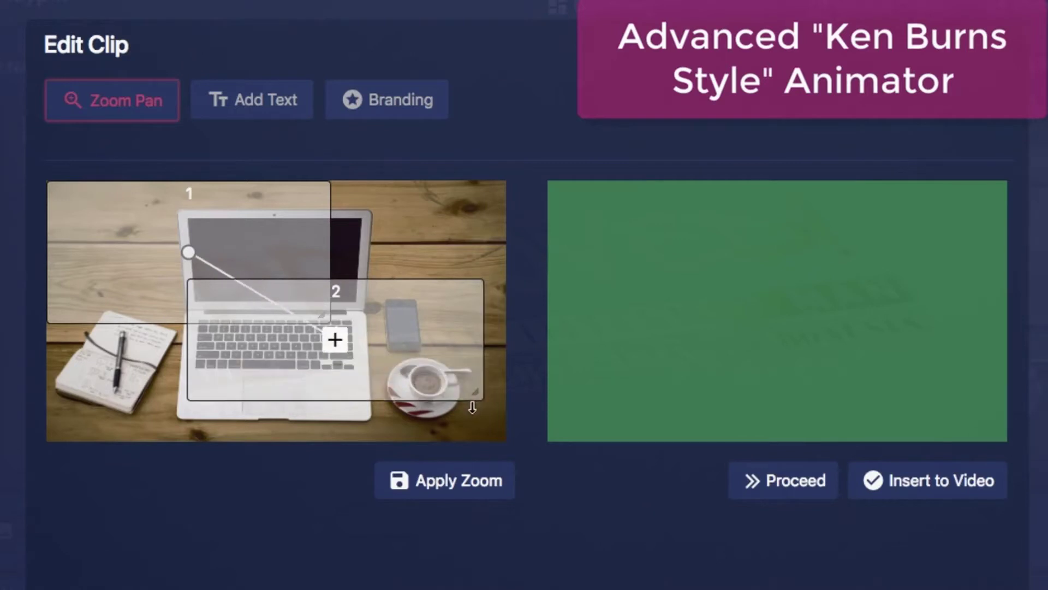
{"action": "left_click_drag", "start_coordinate": [382, 377], "coordinate": [409, 386]}
{"action": "left_click", "coordinate": [439, 490]}
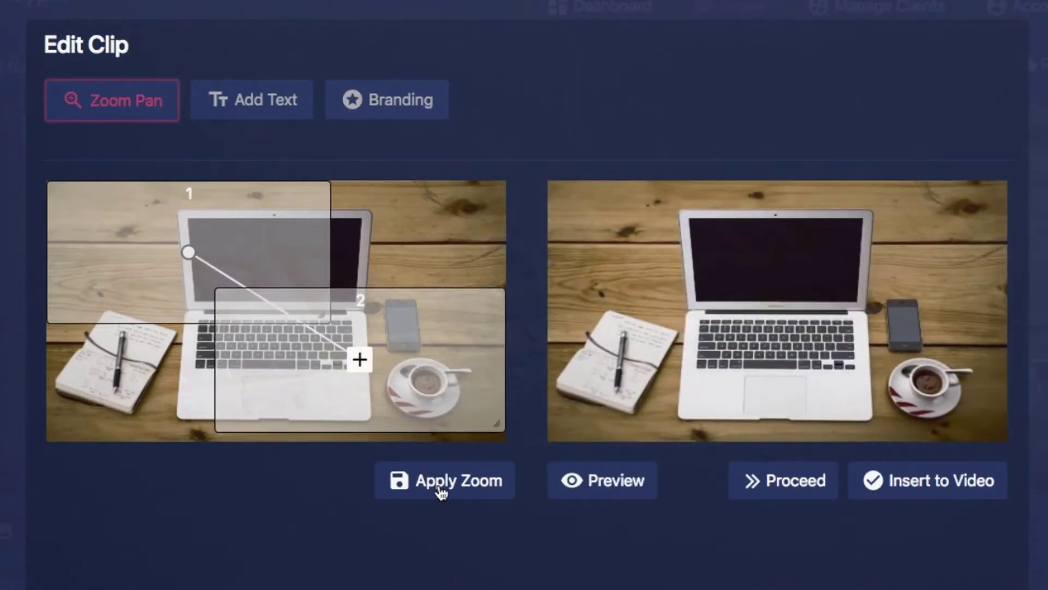
{"action": "left_click", "coordinate": [579, 490]}
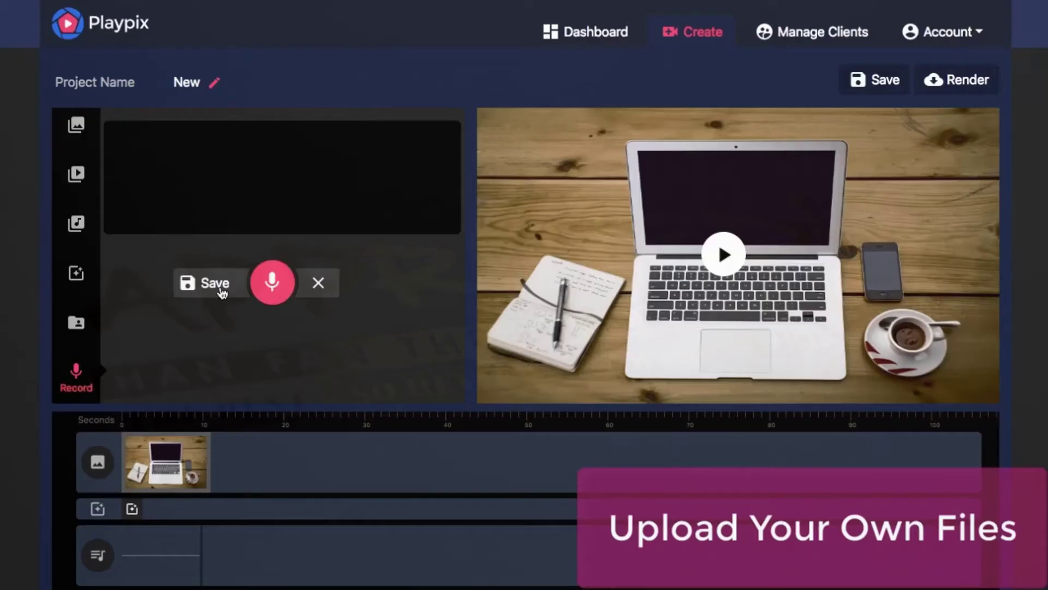
List uploaded Music files, run the 'computer' image search, and add the night-sky video
{"action": "left_click", "coordinate": [85, 323]}
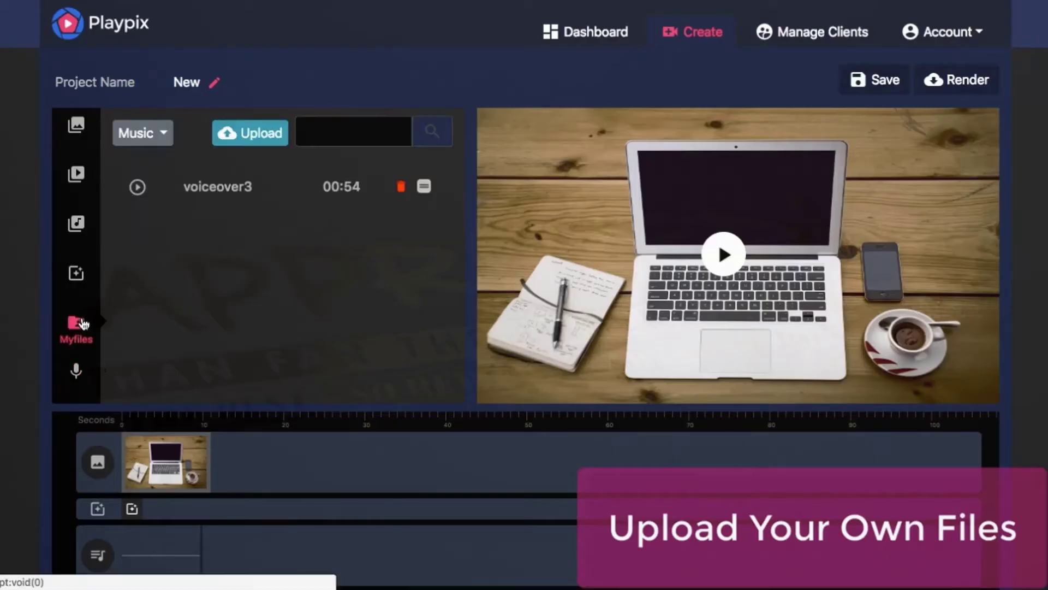
{"action": "left_click", "coordinate": [158, 136]}
{"action": "left_click", "coordinate": [131, 213]}
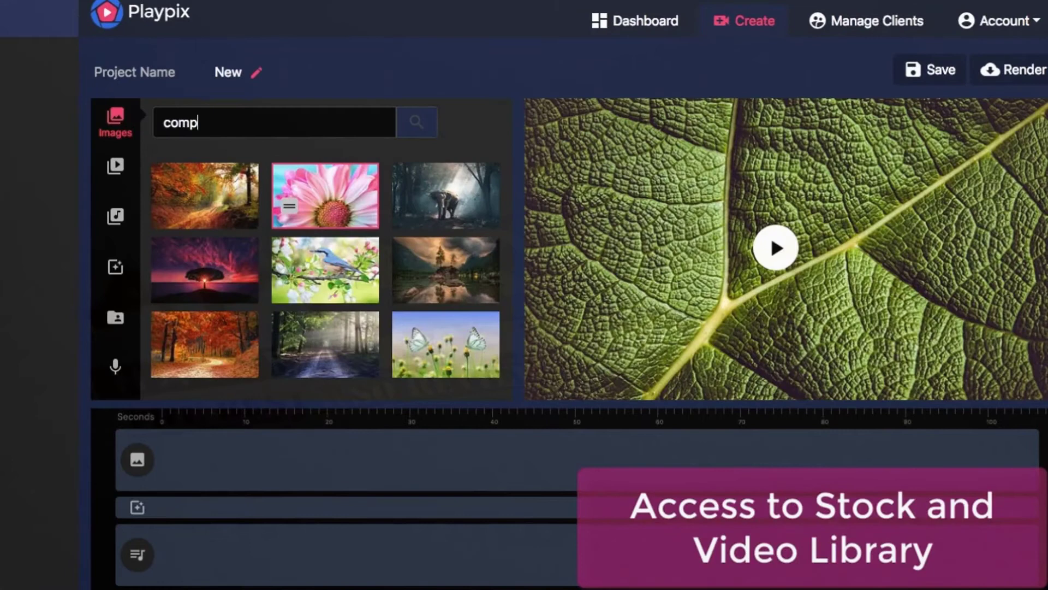
{"action": "key", "text": "Return"}
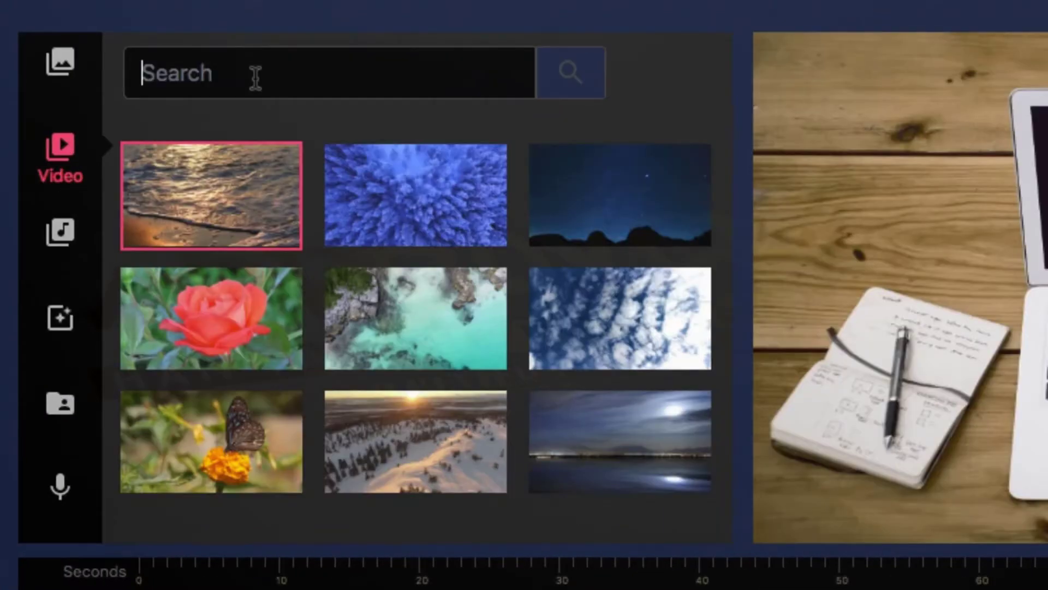
{"action": "mouse_move", "coordinate": [620, 194]}
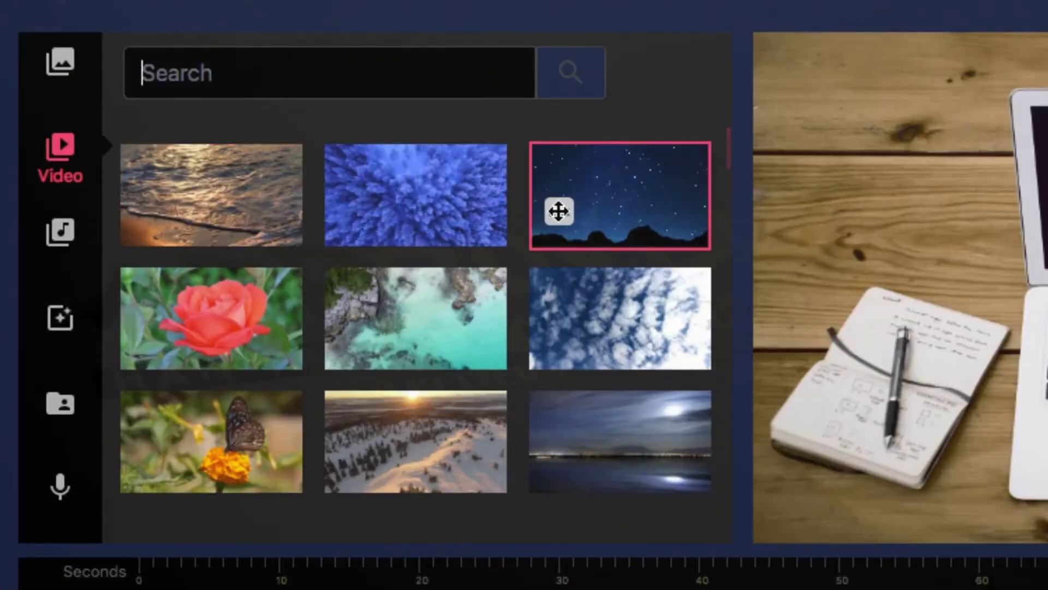
{"action": "left_click_drag", "start_coordinate": [558, 211], "coordinate": [432, 579]}
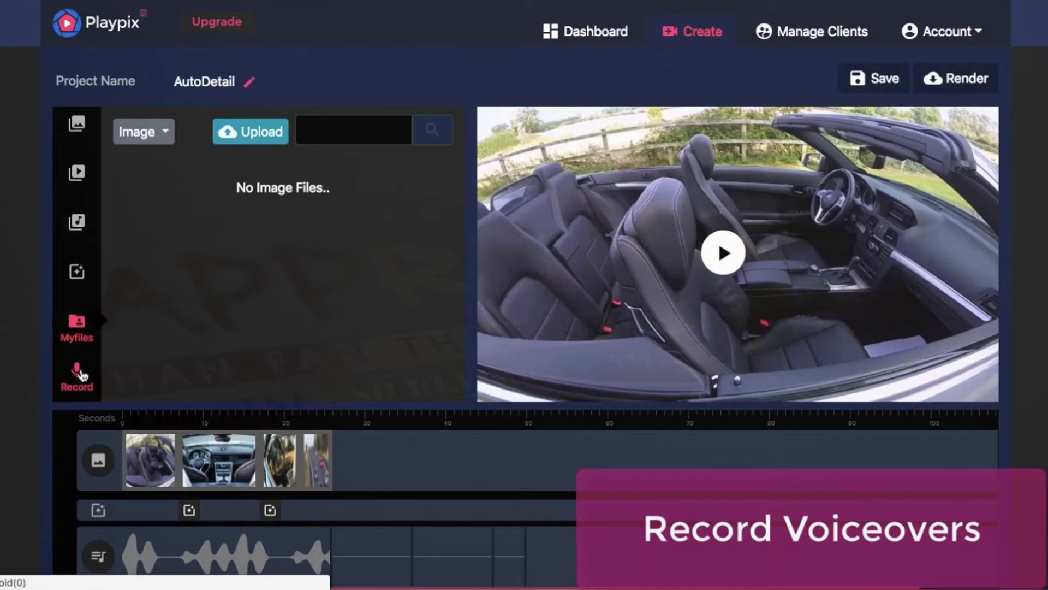
{"action": "left_click", "coordinate": [82, 376]}
{"action": "left_click", "coordinate": [271, 284]}
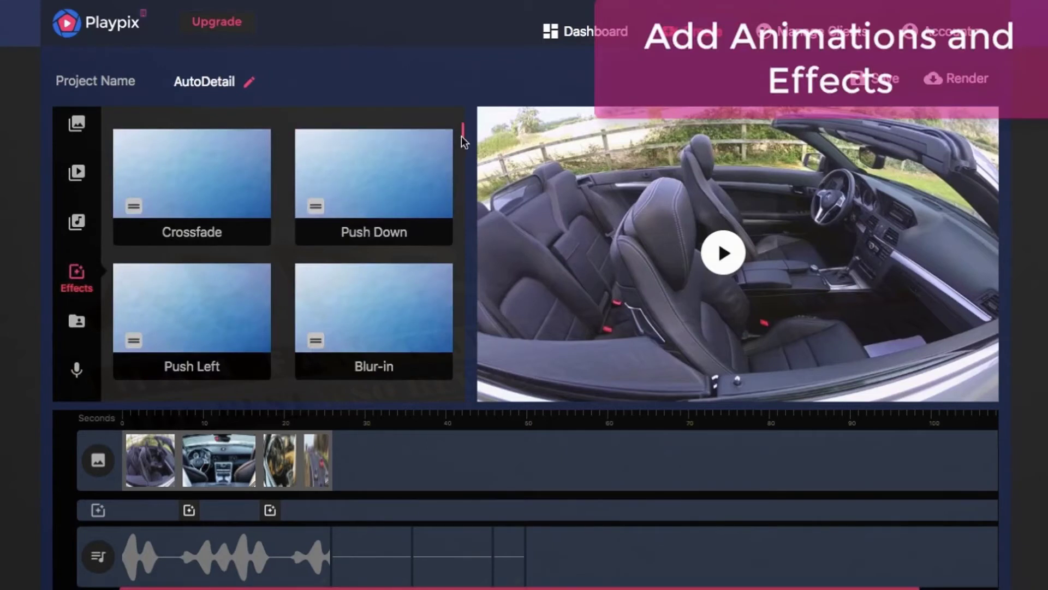
{"action": "mouse_move", "coordinate": [463, 136]}
{"action": "left_mouse_down"}
{"action": "mouse_move", "coordinate": [466, 354]}
{"action": "mouse_move", "coordinate": [463, 137]}
{"action": "left_mouse_up"}
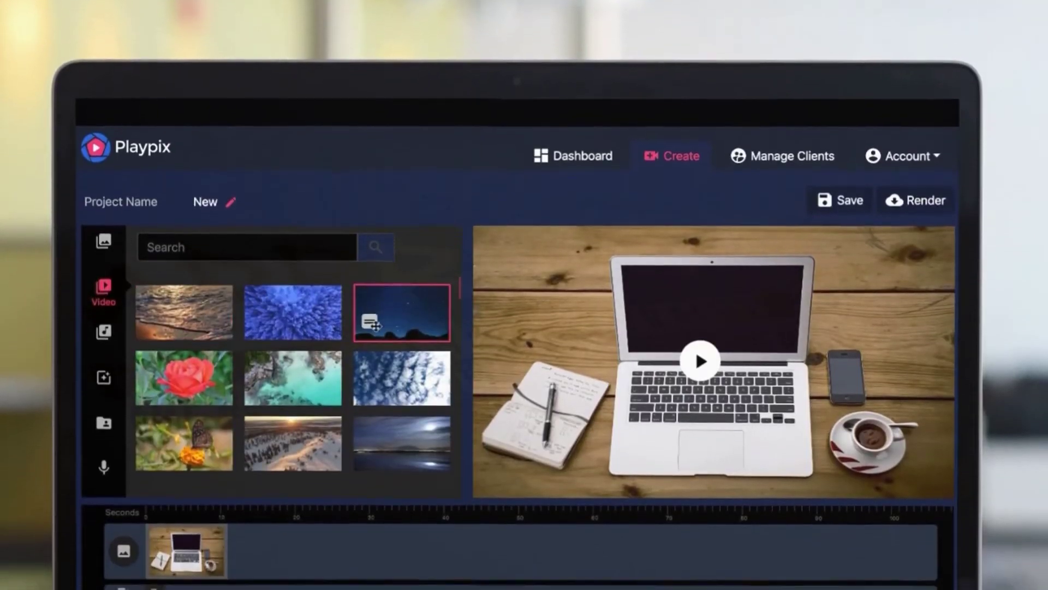
Add the night-sky video as the second timeline clip and open its clip editor
{"action": "left_click_drag", "start_coordinate": [376, 325], "coordinate": [257, 472]}
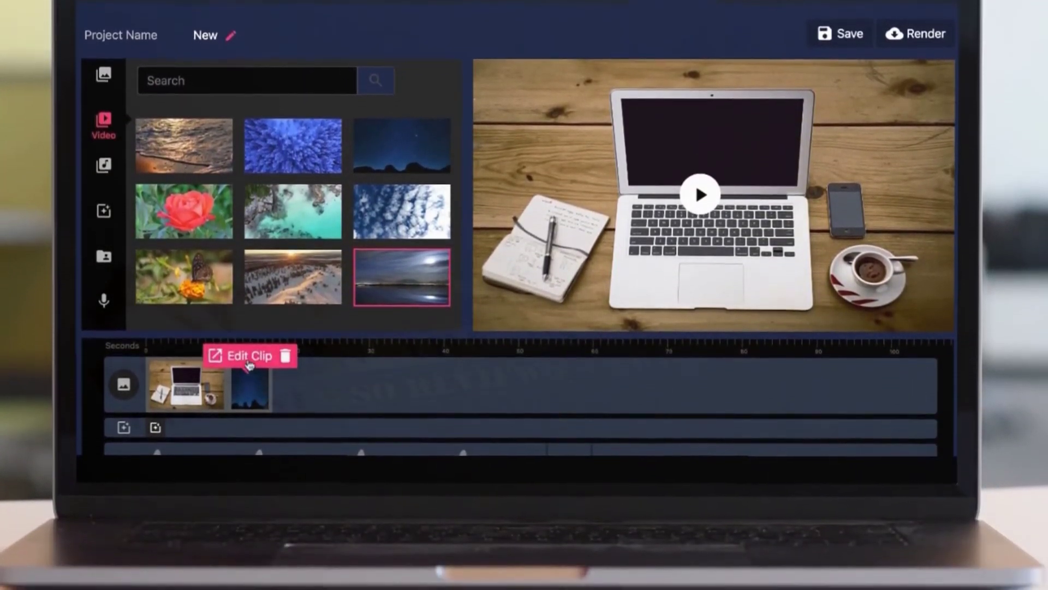
{"action": "left_click", "coordinate": [248, 361]}
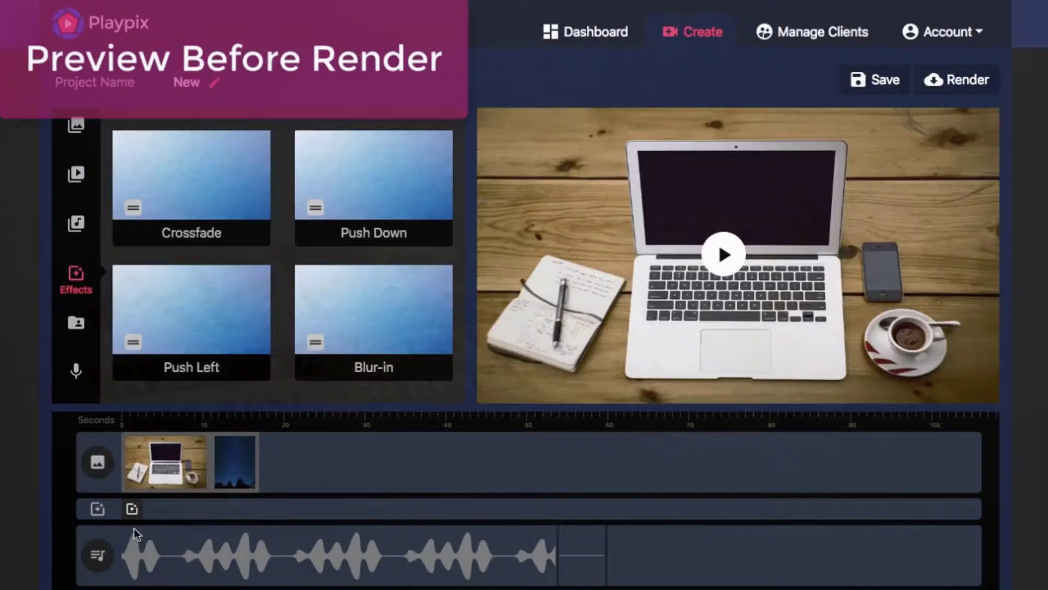